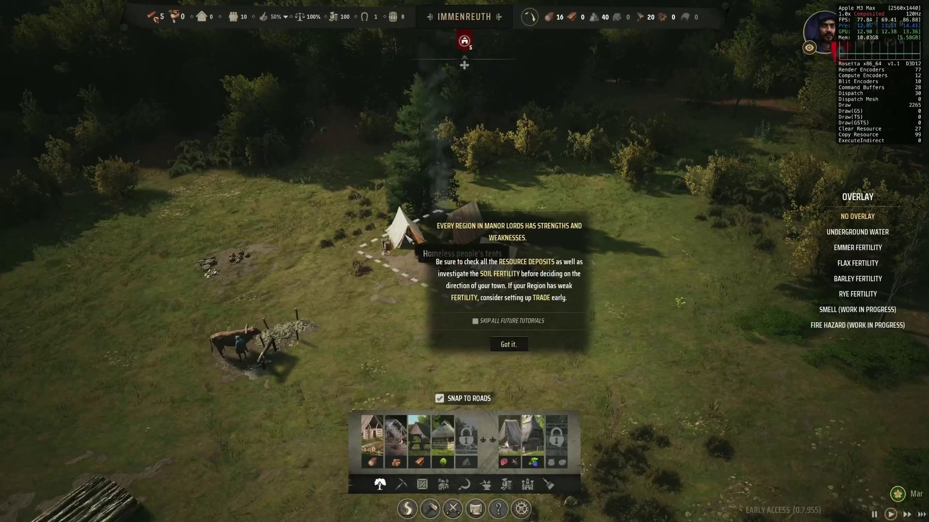
Scroll down the Palworld video page toward its description
mouse_move(382, 435)
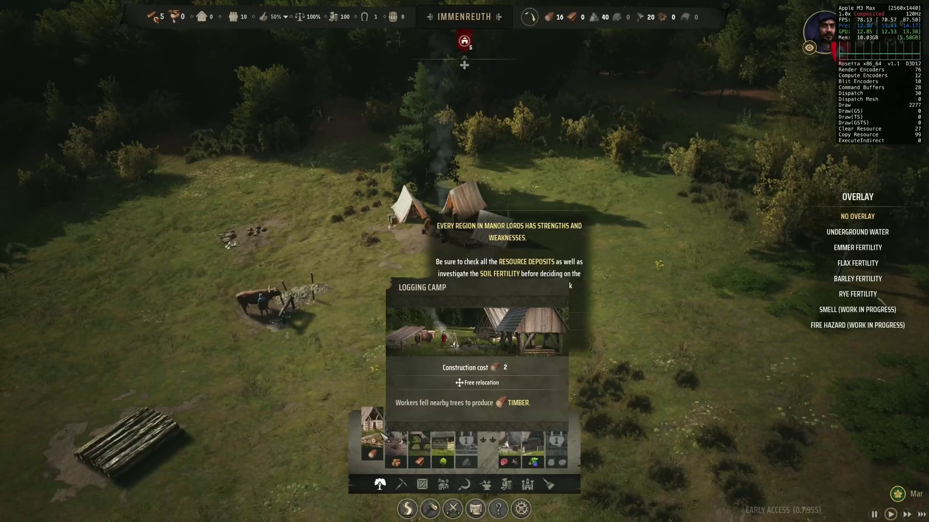
mouse_move(426, 441)
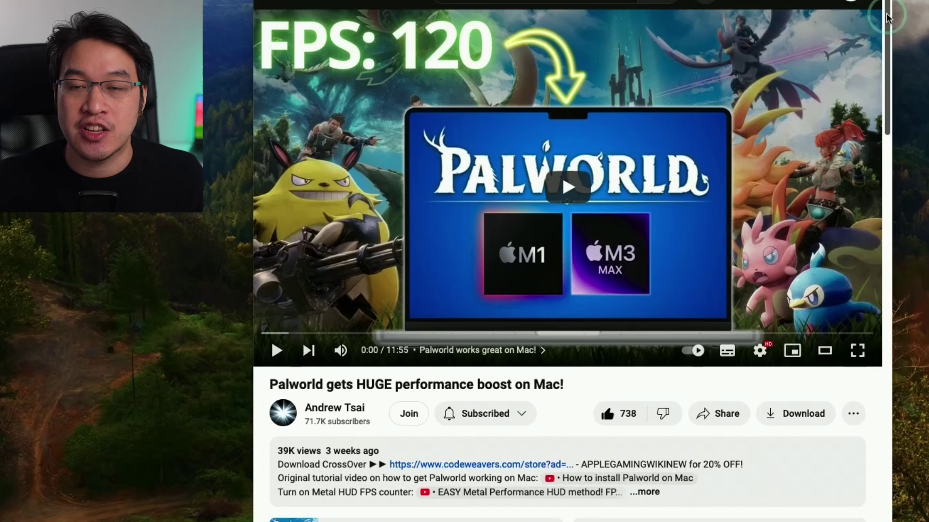
drag(698, 100, 700, 128)
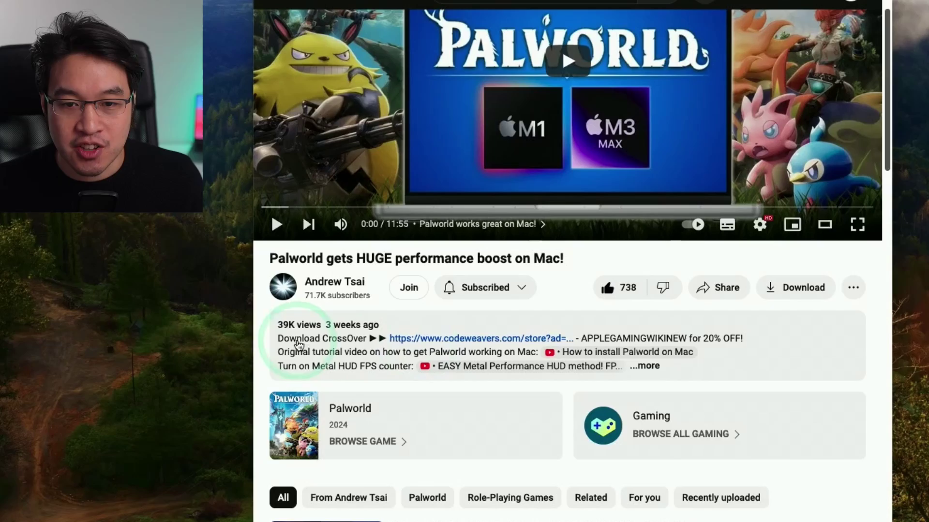
Follow the description's CrossOver store link and apply promo code APPLEGAMINGWIKINEW, cutting CrossOver+ to £48.00
click(683, 366)
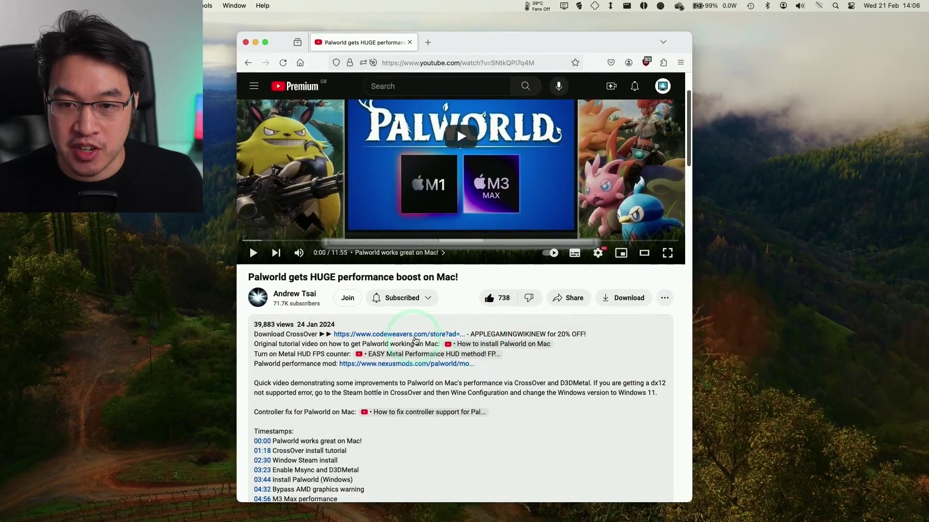
click(419, 335)
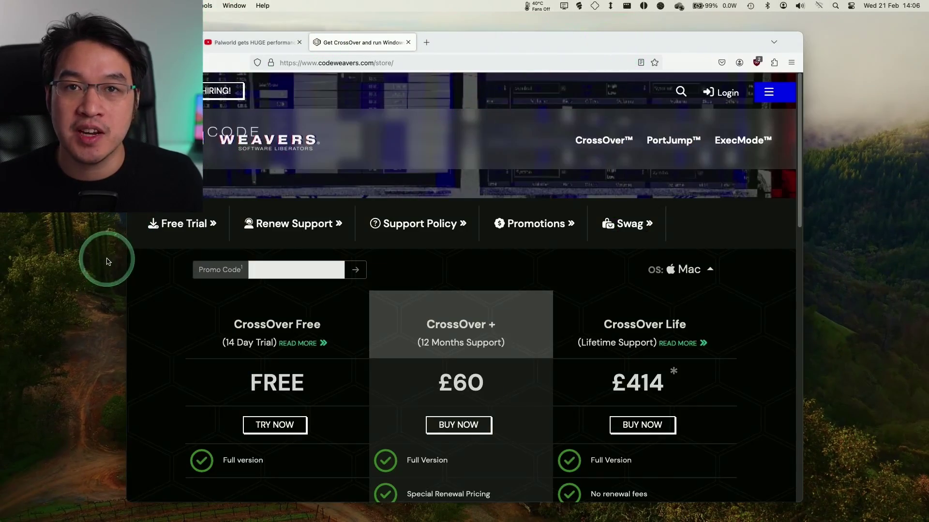
click(296, 269)
text(APPLEG)
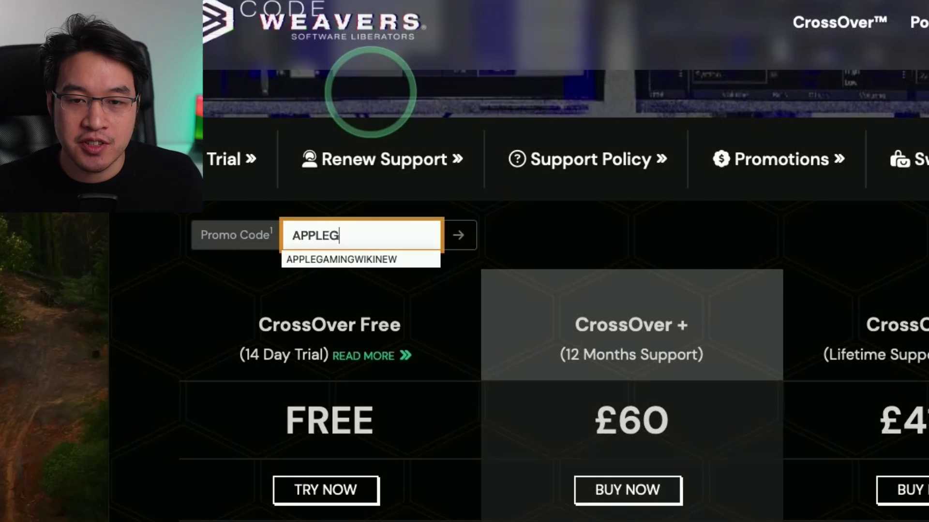
text(AMINGWIKINEW)
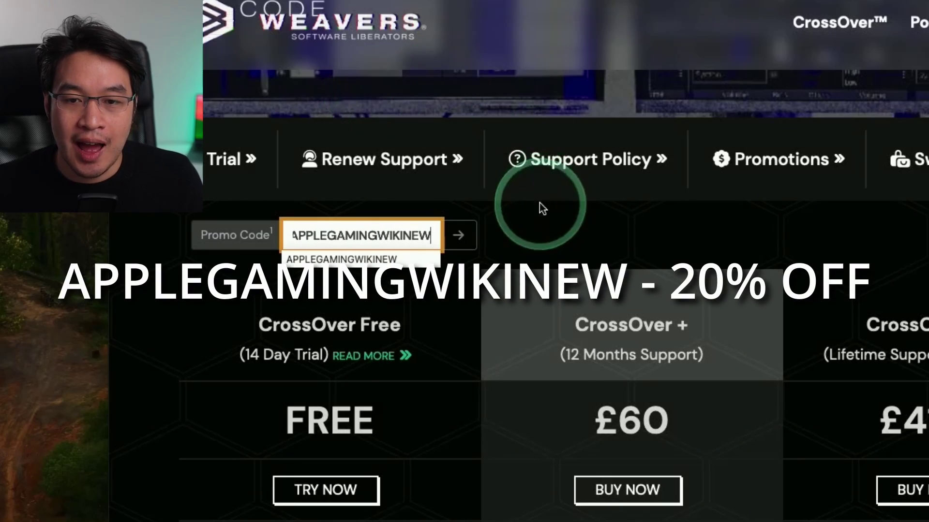
click(538, 203)
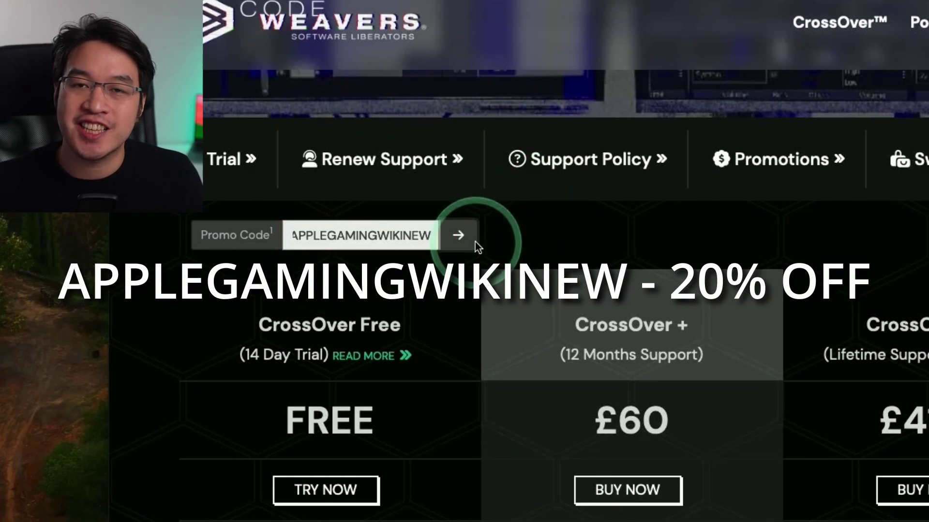
click(475, 242)
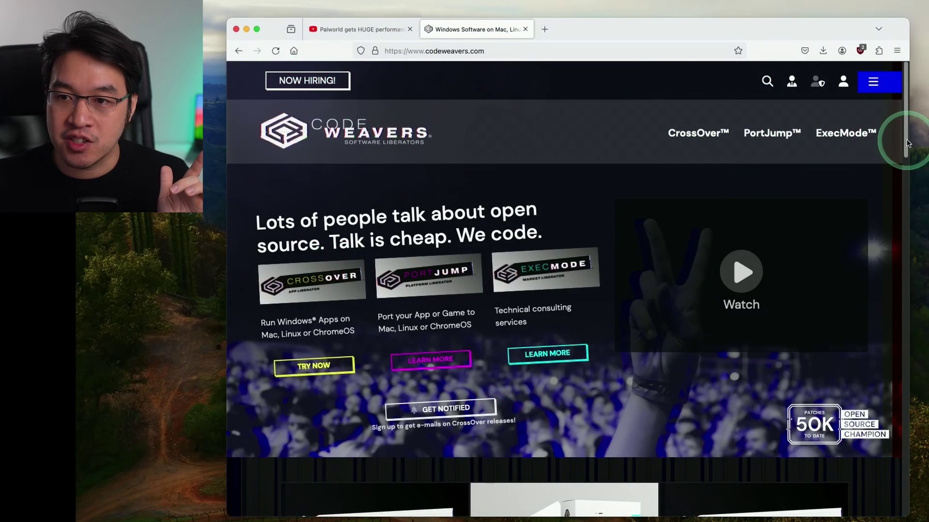
Submit the CrossOver free trial form, then open My Downloads showing CrossOver Mac 24.0
drag(906, 143, 905, 222)
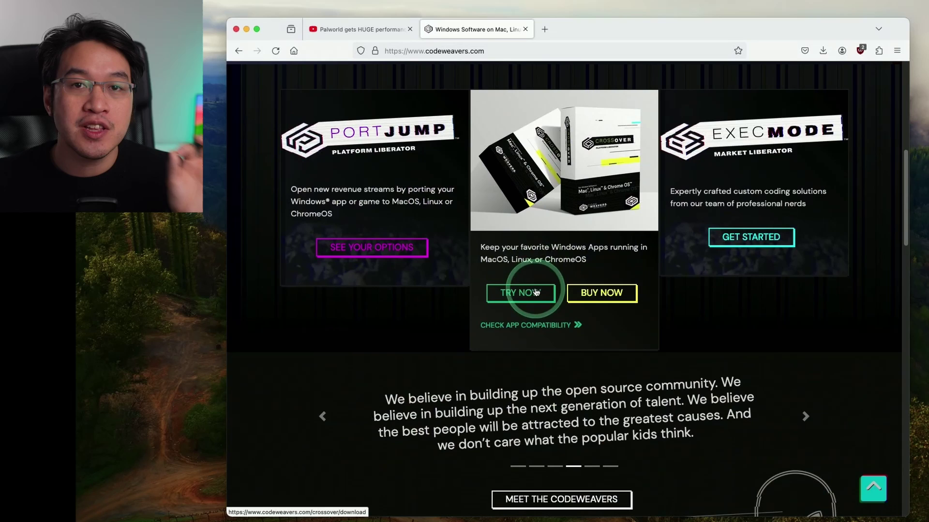
click(520, 292)
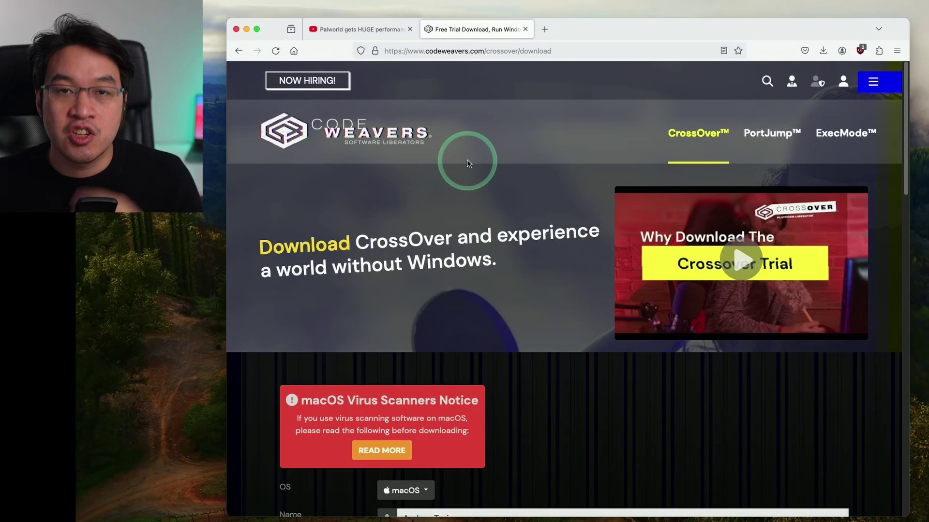
scroll(467, 163, down, 5)
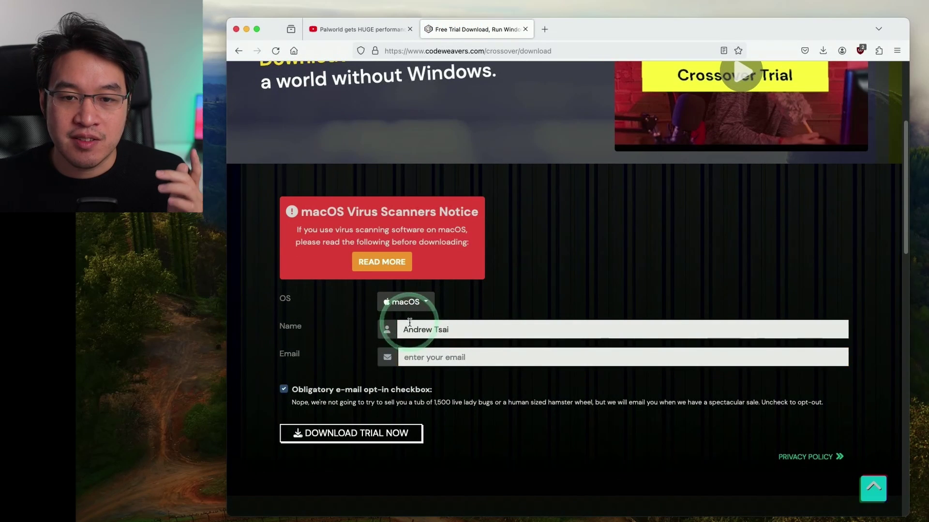
click(409, 322)
click(464, 357)
click(359, 435)
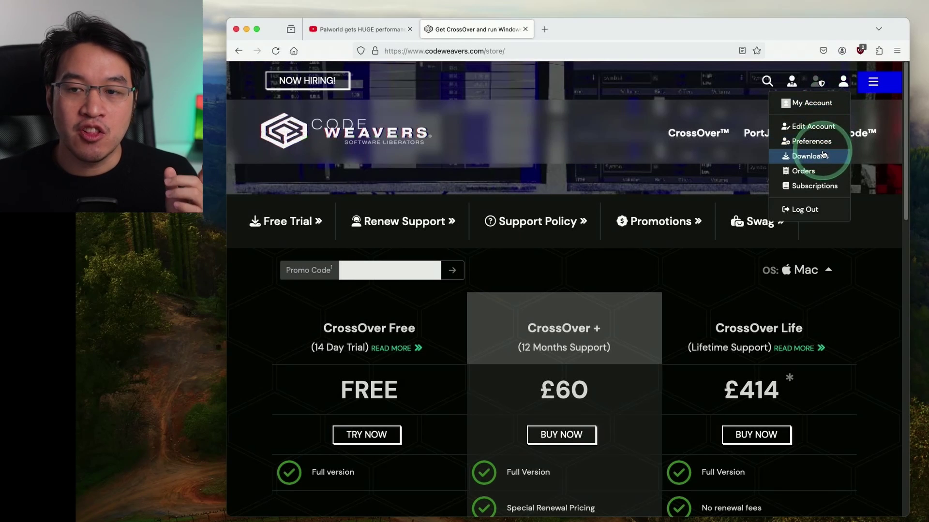
click(808, 157)
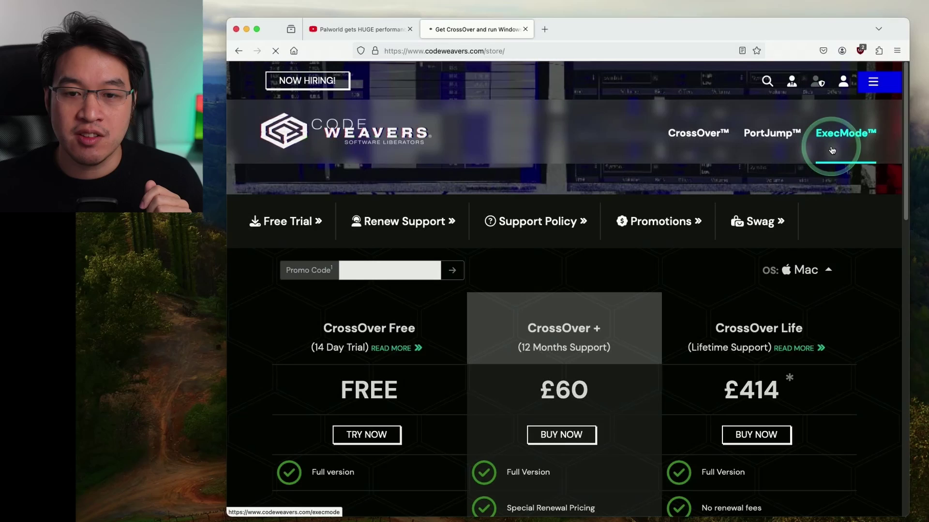
scroll(555, 332, down, 3)
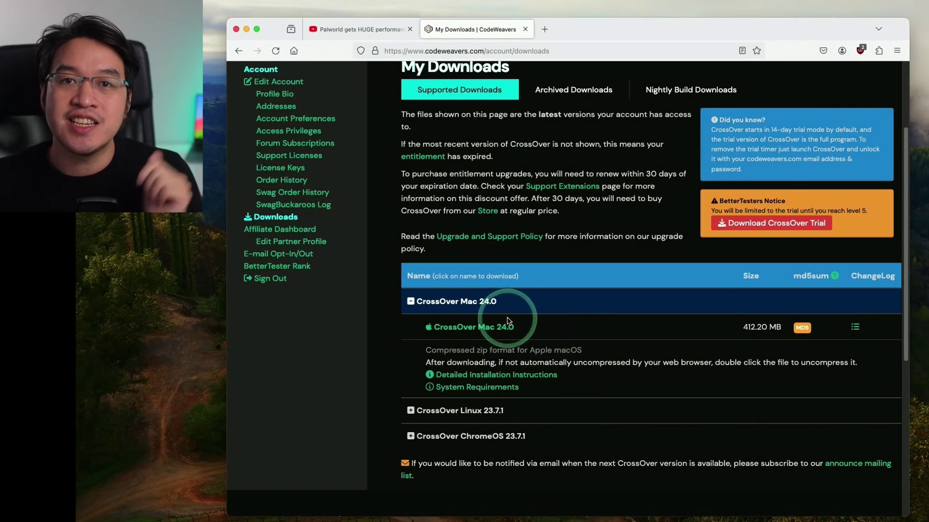
Unzip crossover-24.0.0.zip from the Downloads folder in Finder
key(super+h)
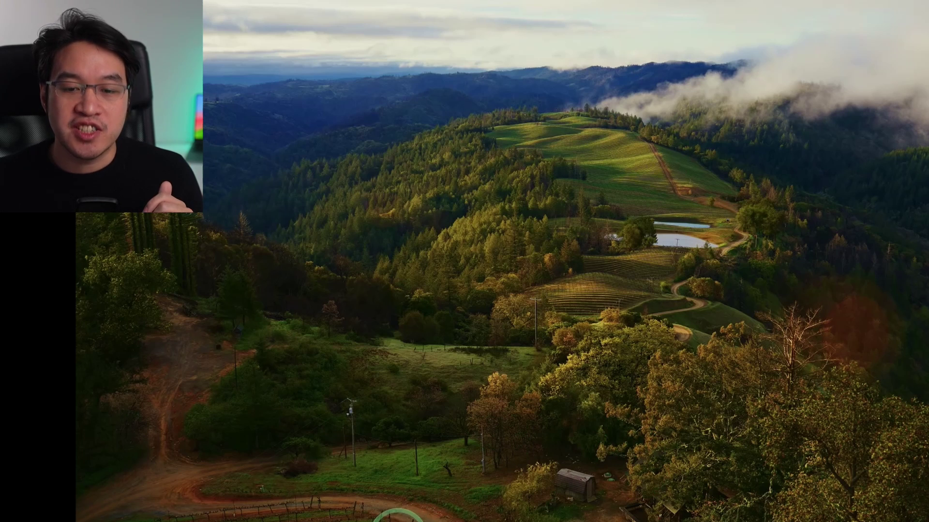
click(109, 512)
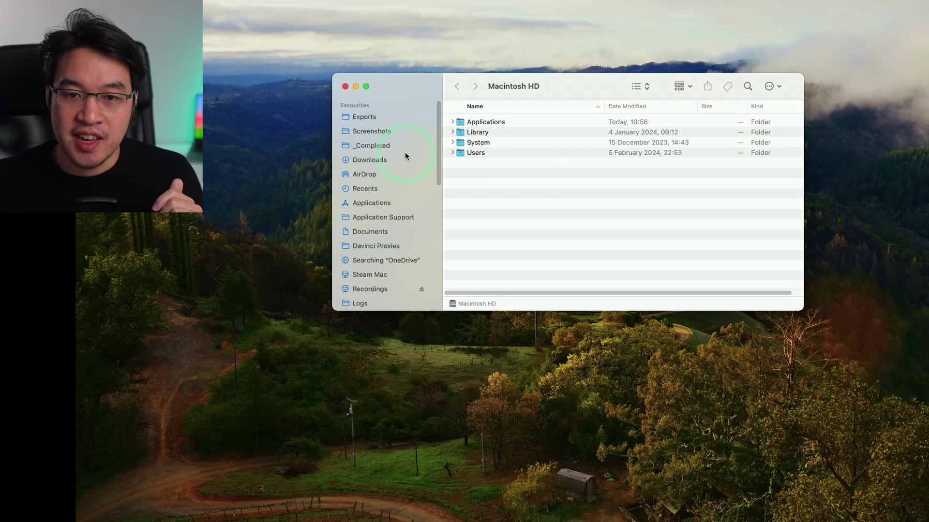
click(382, 162)
click(475, 196)
click(490, 123)
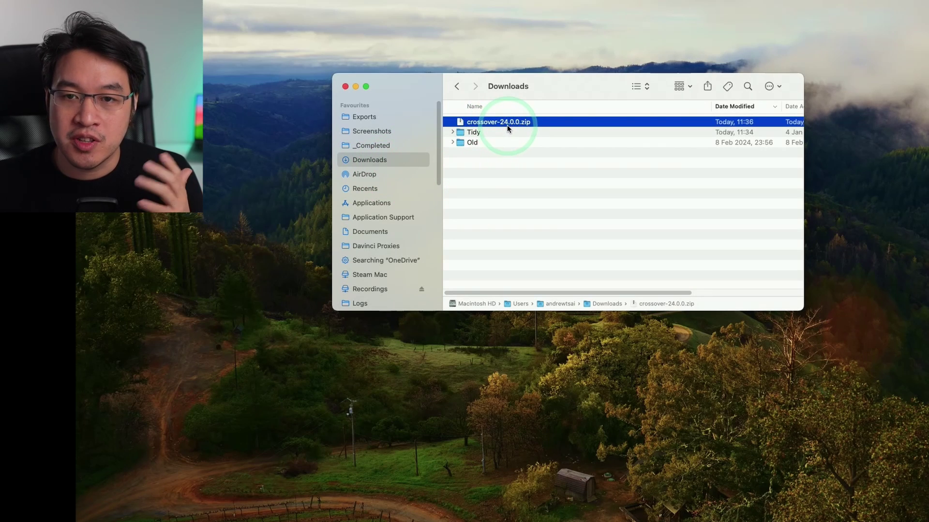
double_click(510, 125)
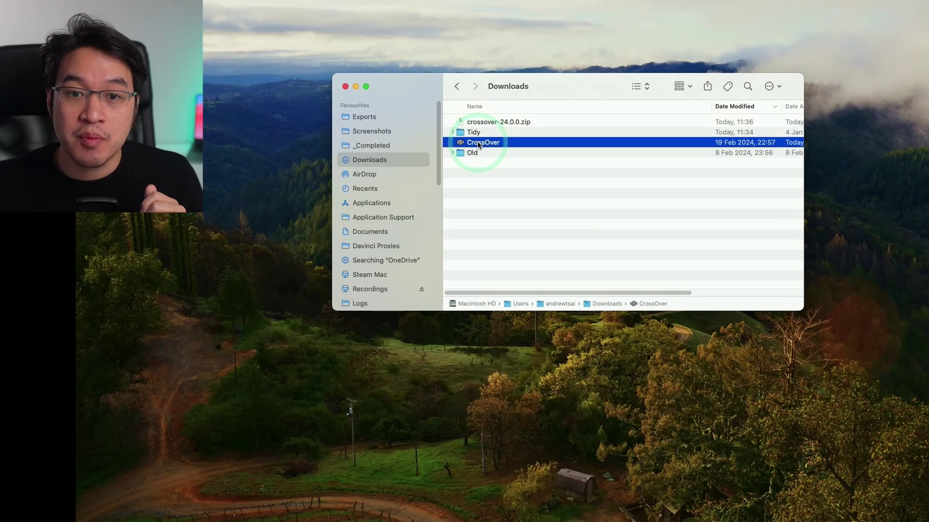
Move CrossOver into Applications and launch it, approving the internet-download warning
drag(481, 144, 470, 216)
double_click(471, 215)
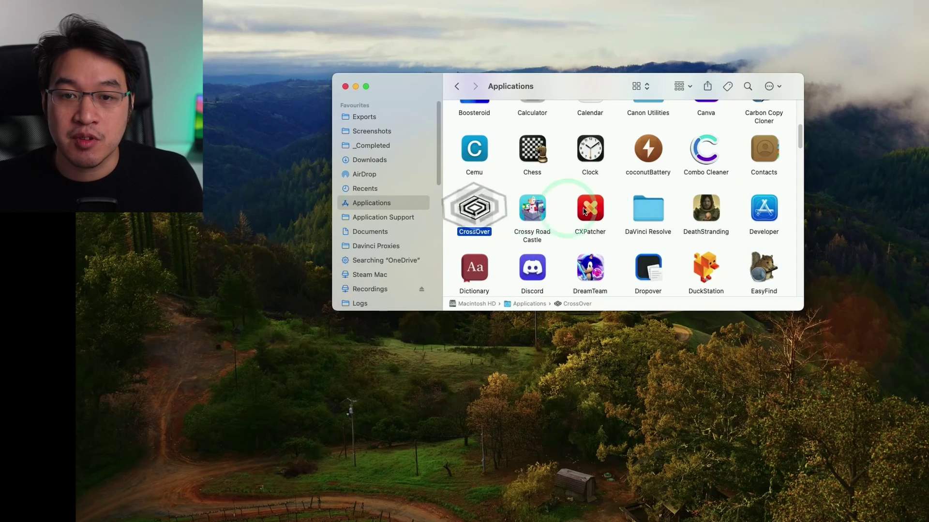
drag(532, 164, 590, 170)
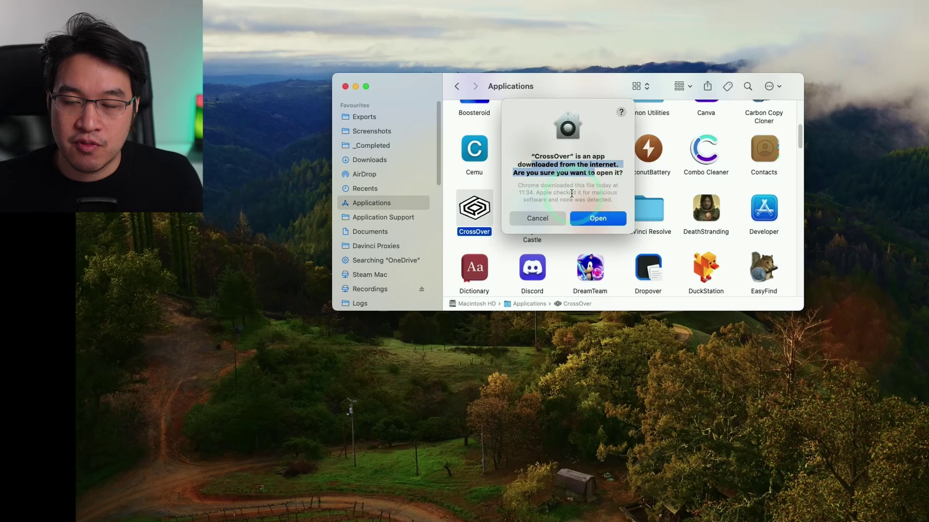
click(598, 218)
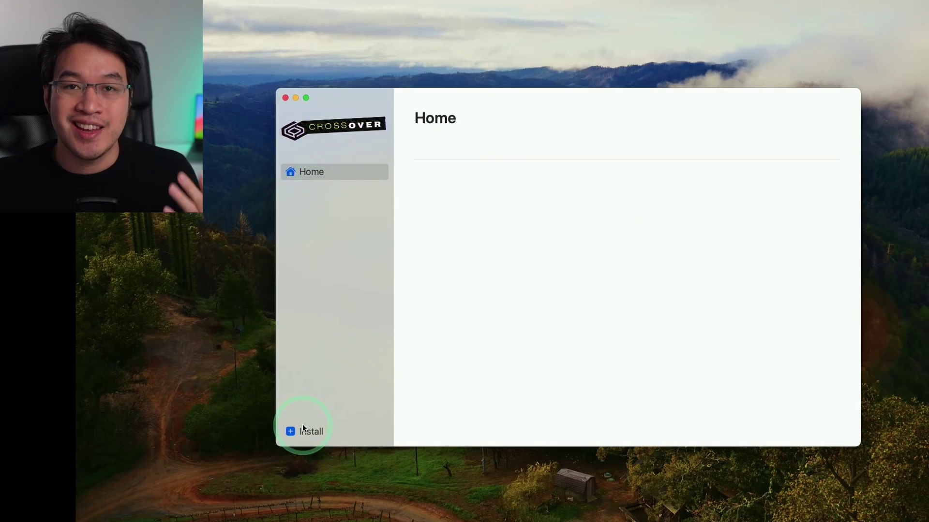
Search installable applications for 'steam' and open Steam's install page
click(312, 433)
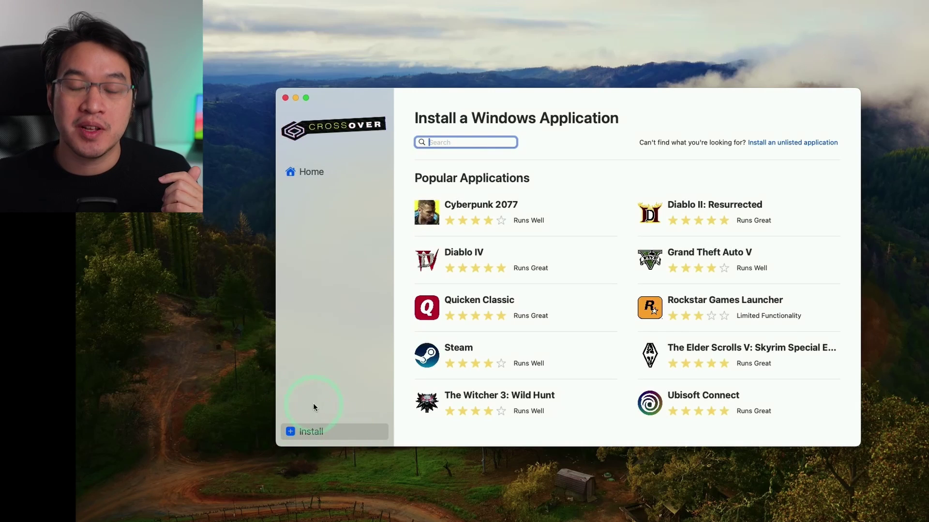
text(ste)
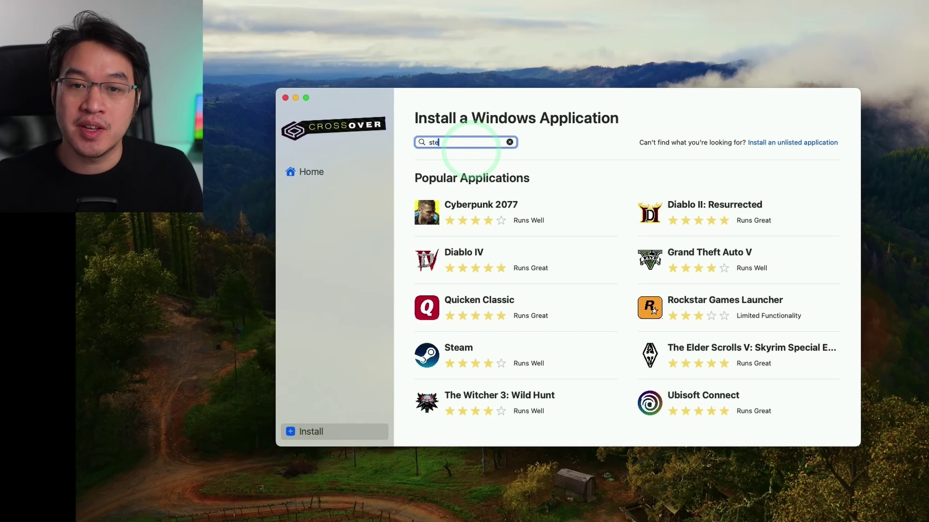
text(am)
click(460, 227)
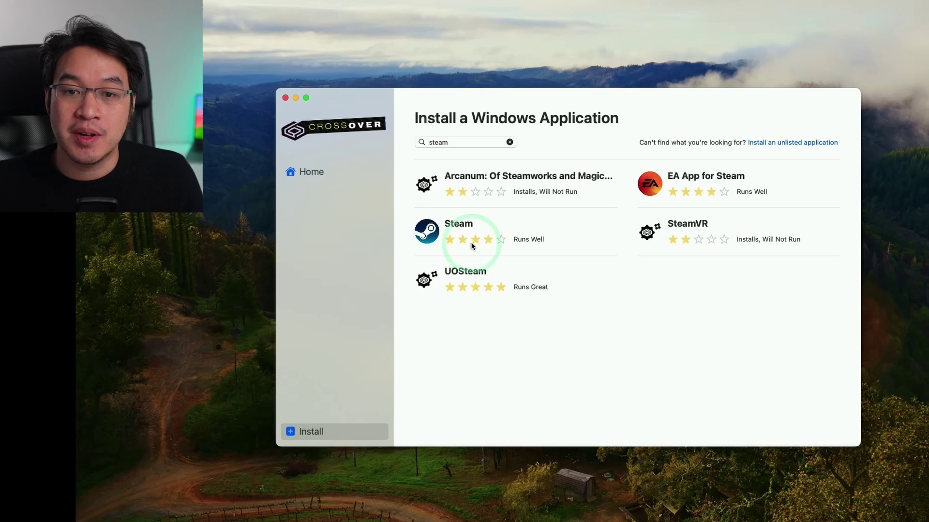
click(567, 150)
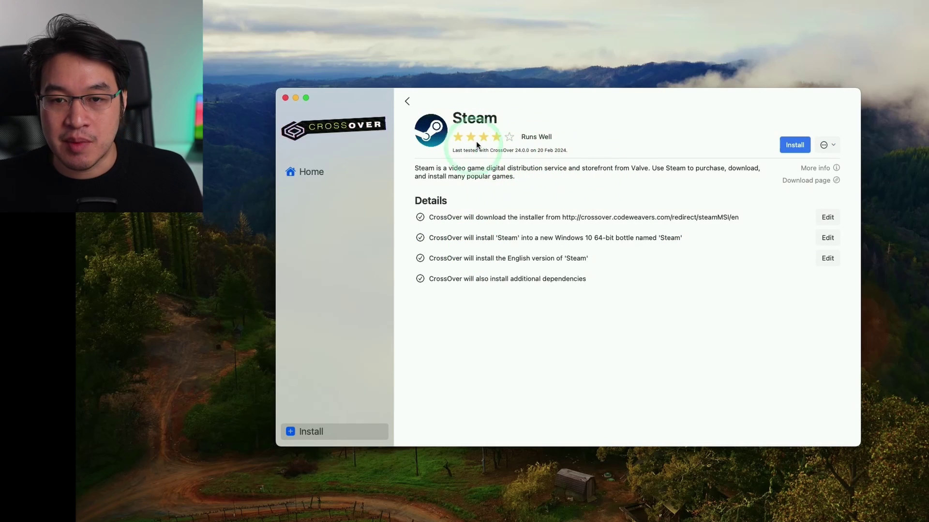
Install Steam into a new 'Steam' bottle, accepting the Times New Roman licence and default setup options
click(801, 154)
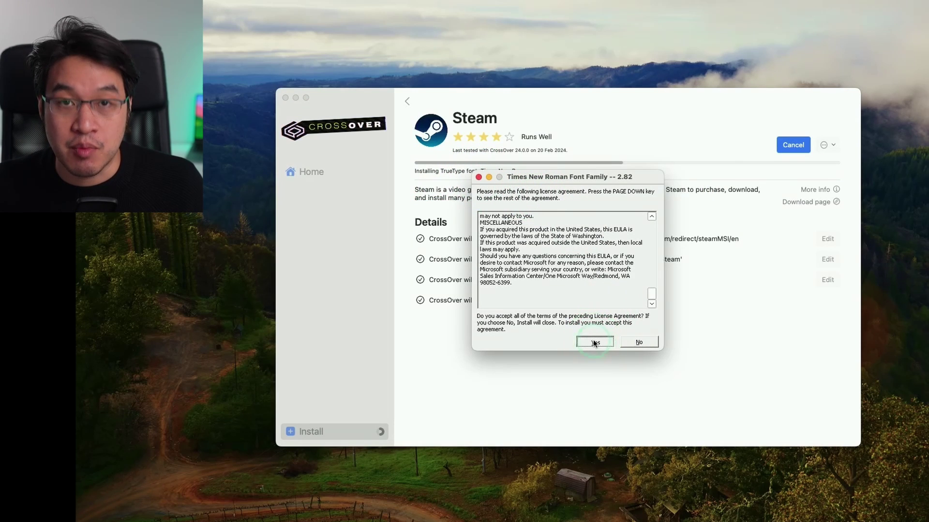
click(594, 342)
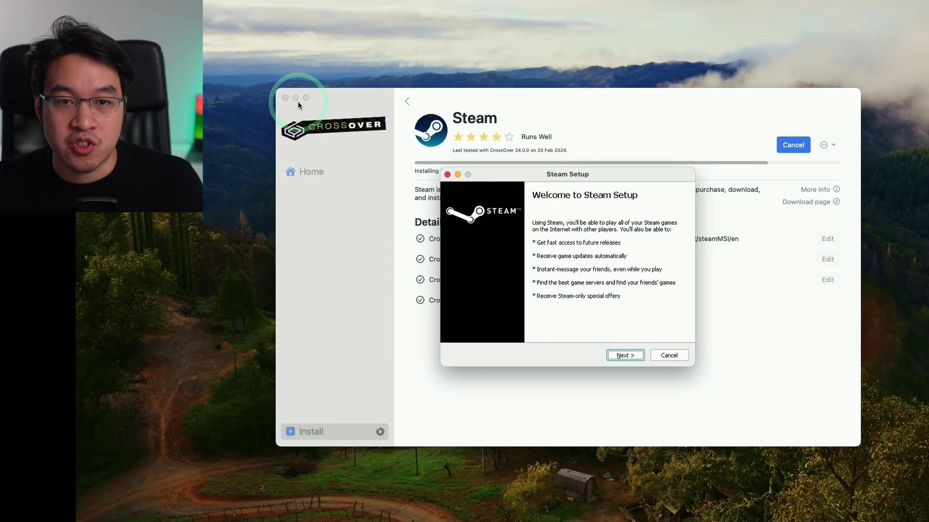
click(628, 356)
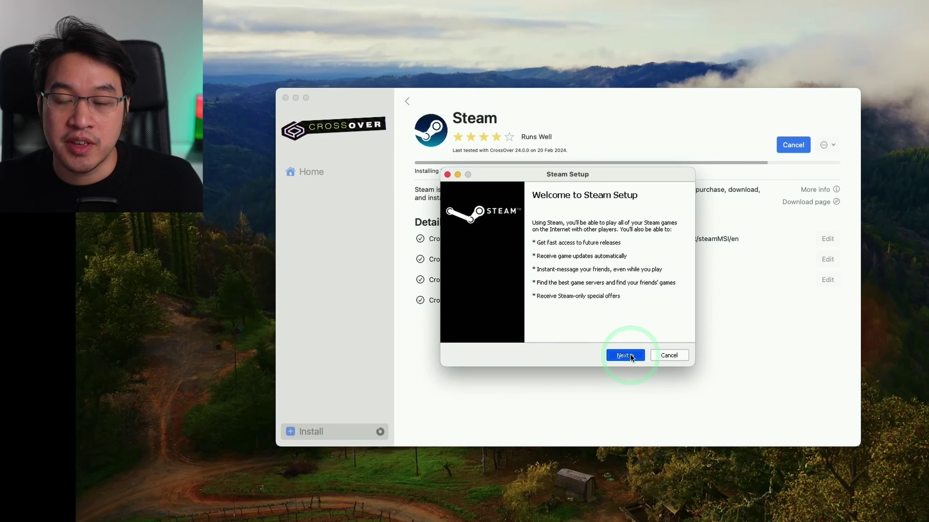
click(624, 356)
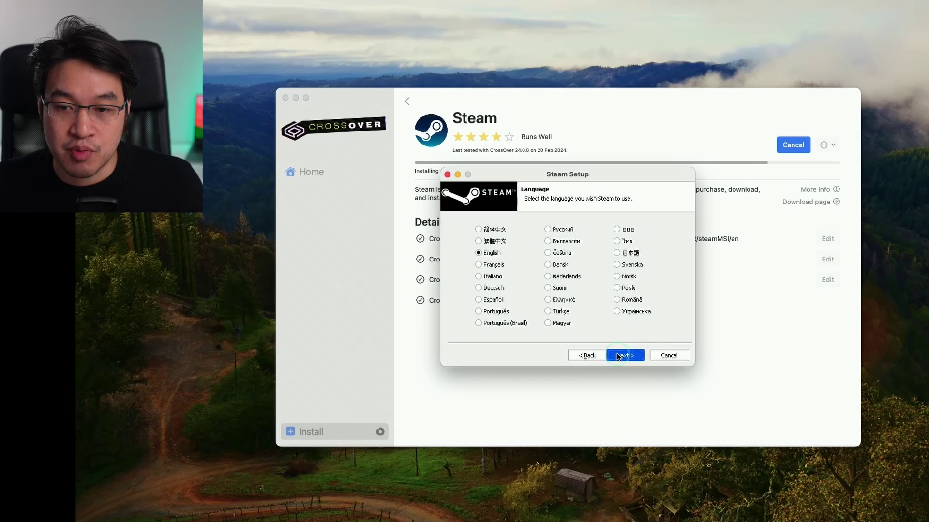
click(537, 295)
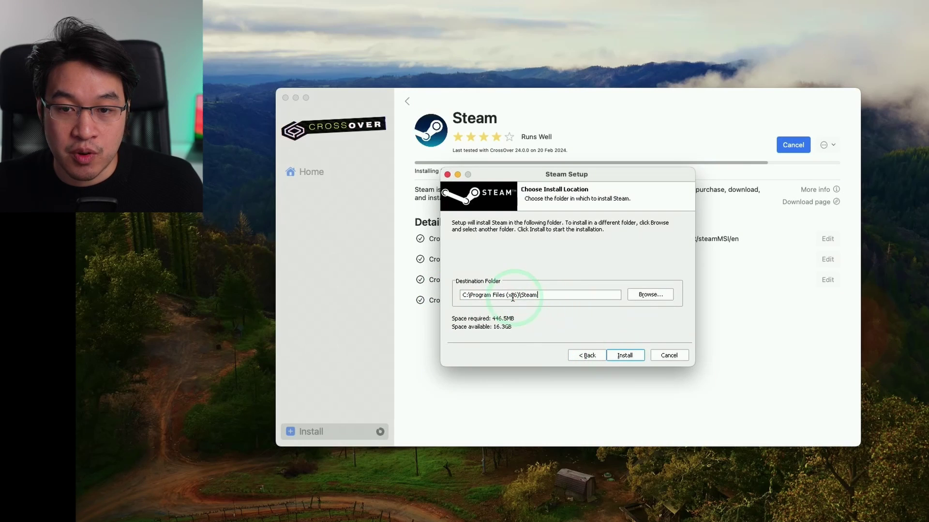
click(628, 357)
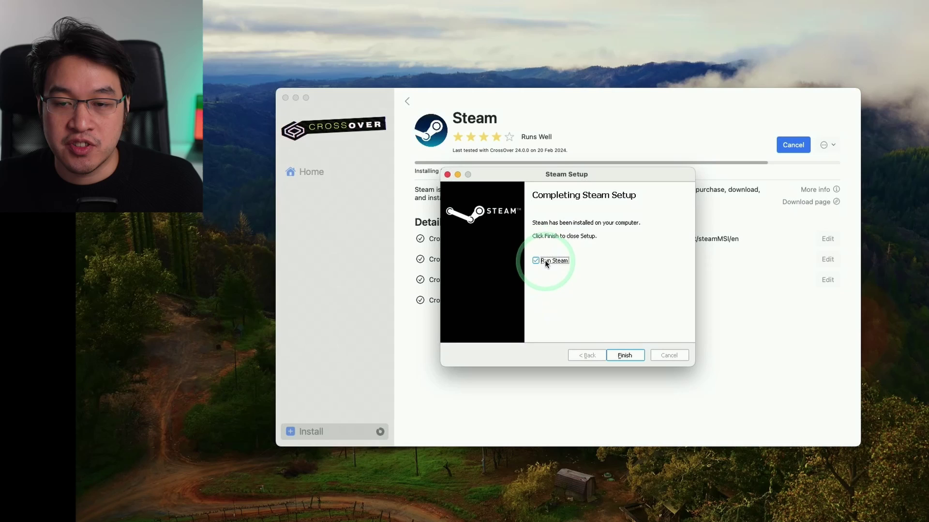
click(624, 356)
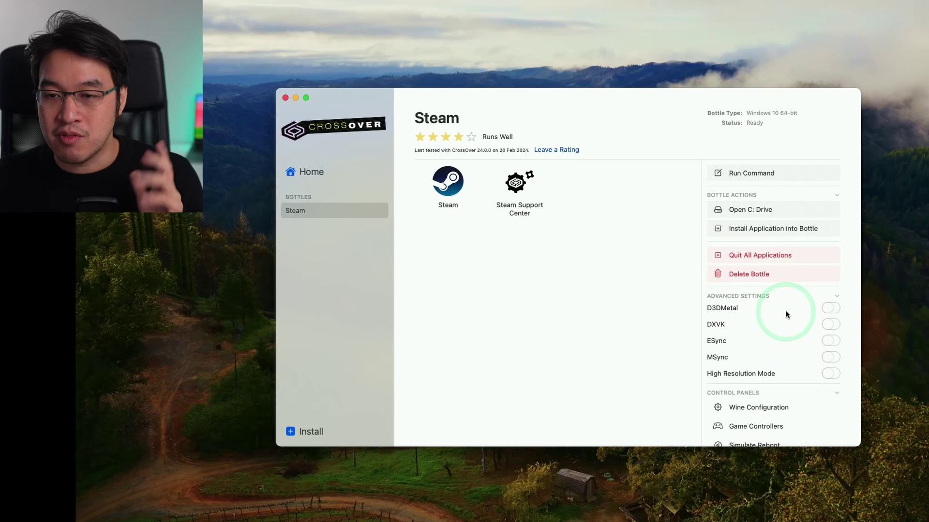
Switch MSync on in the Steam bottle's advanced settings and reboot the bottle to apply it
mouse_move(723, 310)
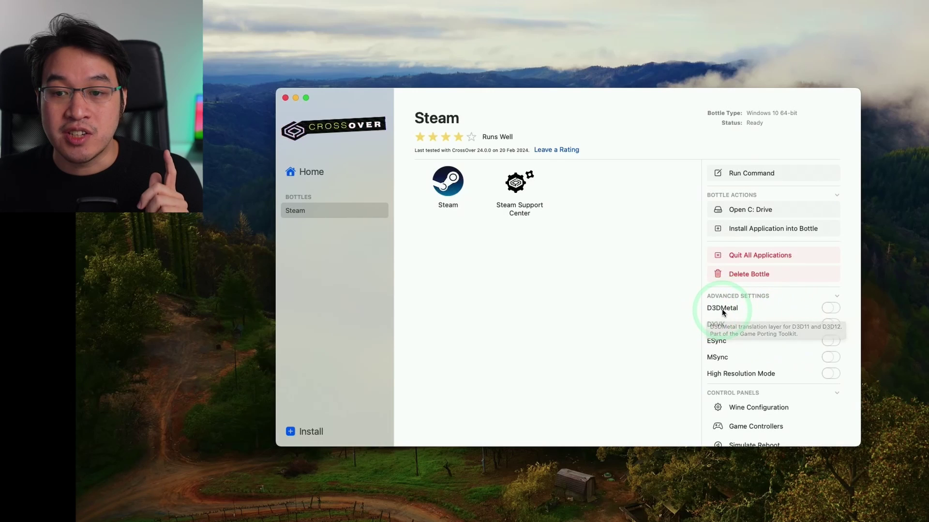
click(830, 310)
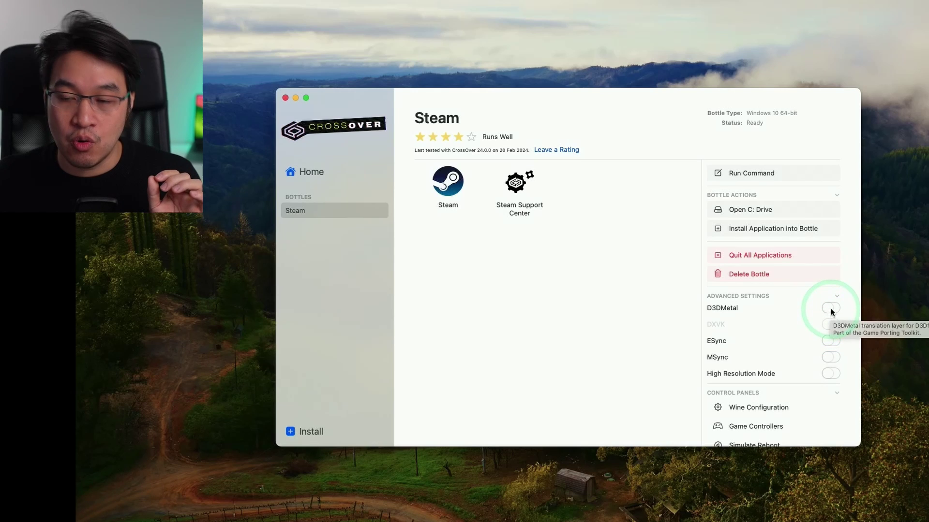
click(830, 310)
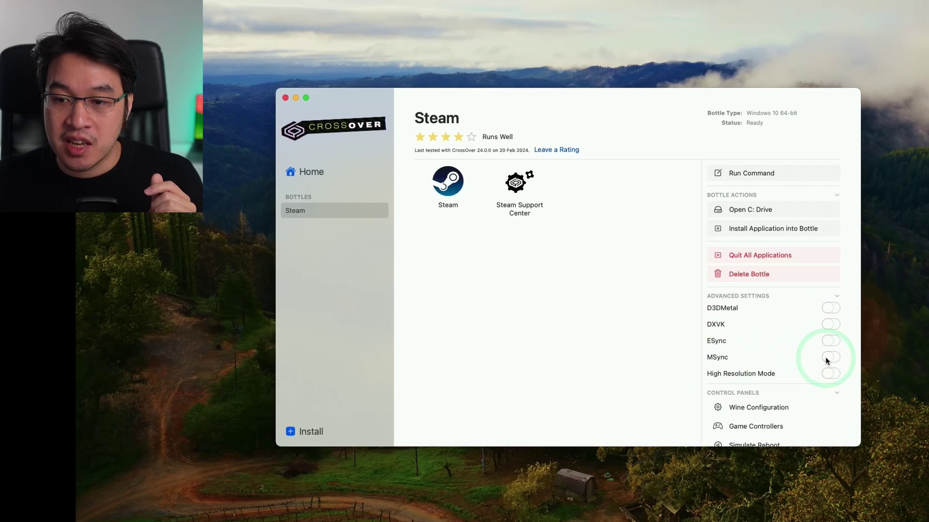
click(832, 358)
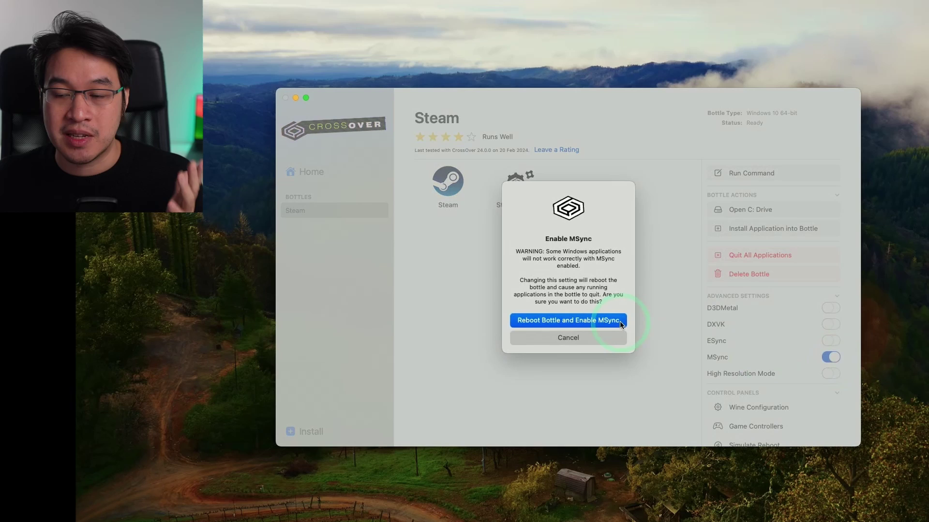
click(587, 320)
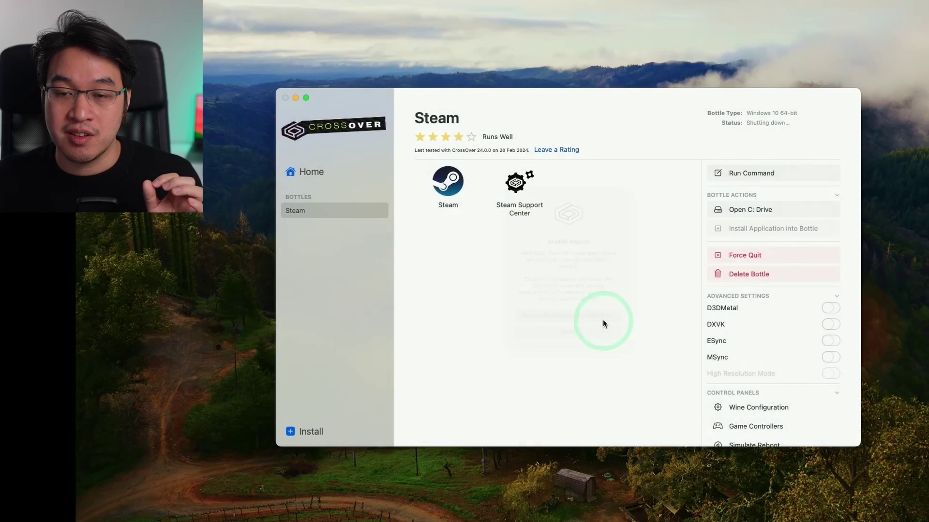
click(458, 189)
Launch Steam from the bottle, check the Library, then click into the Store search box
click(455, 205)
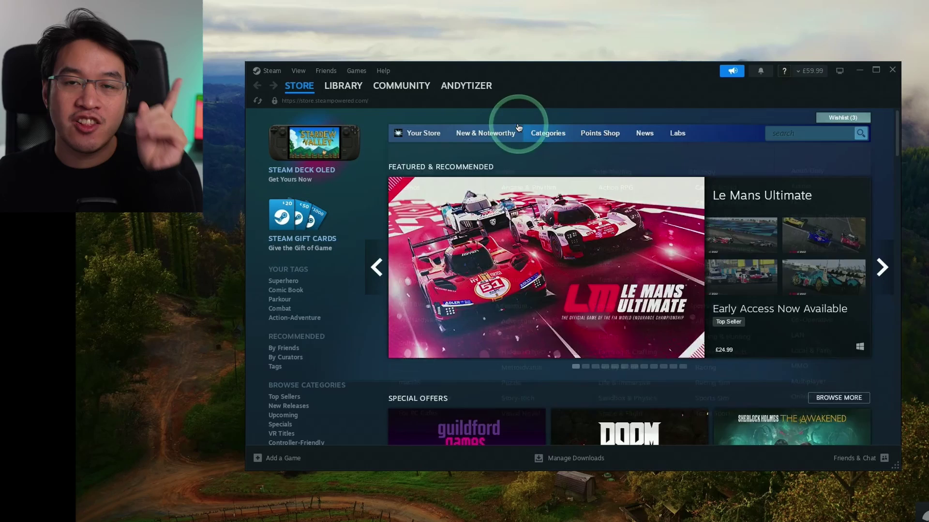
click(342, 88)
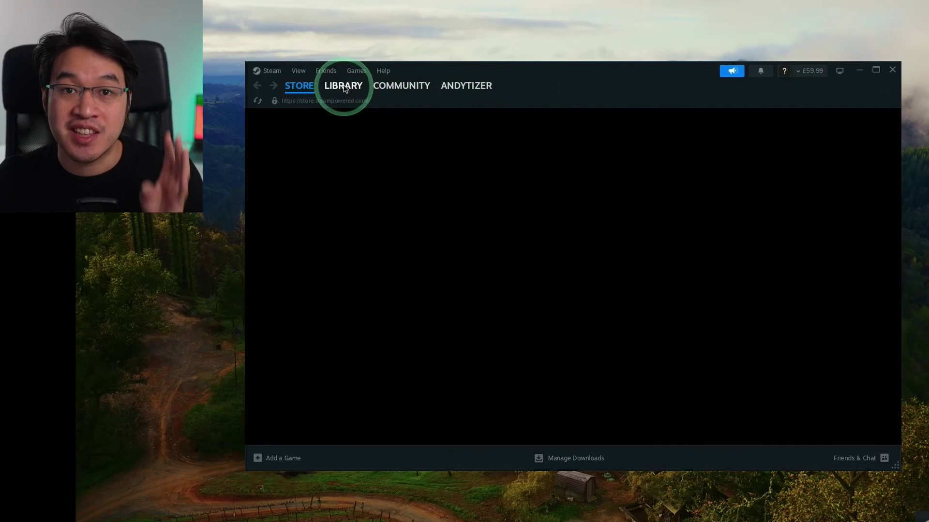
click(316, 155)
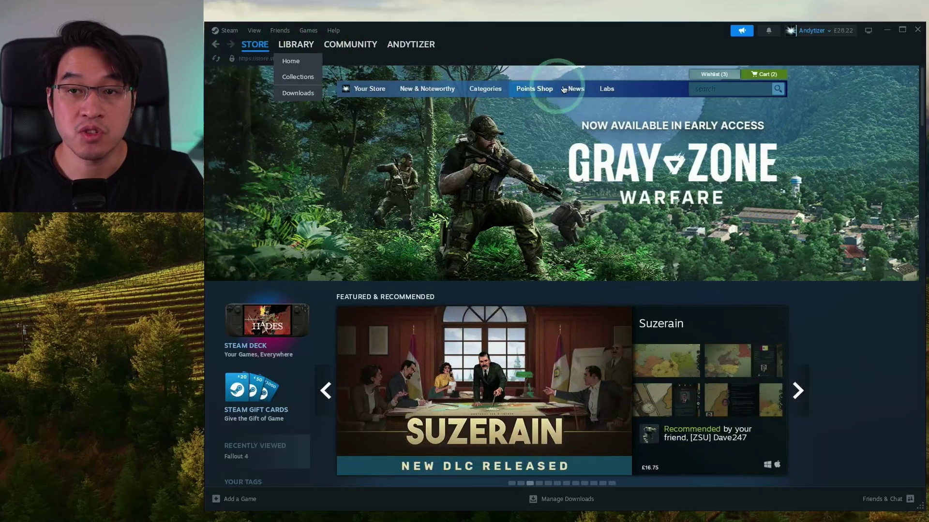
click(712, 91)
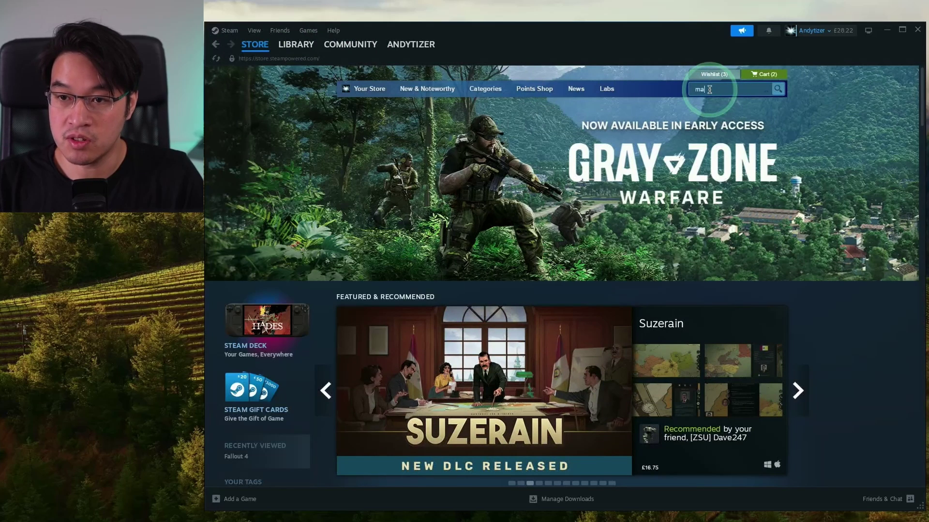
Search the store for 'manor lords', add it to the cart and pay £26.24
text(manor lords)
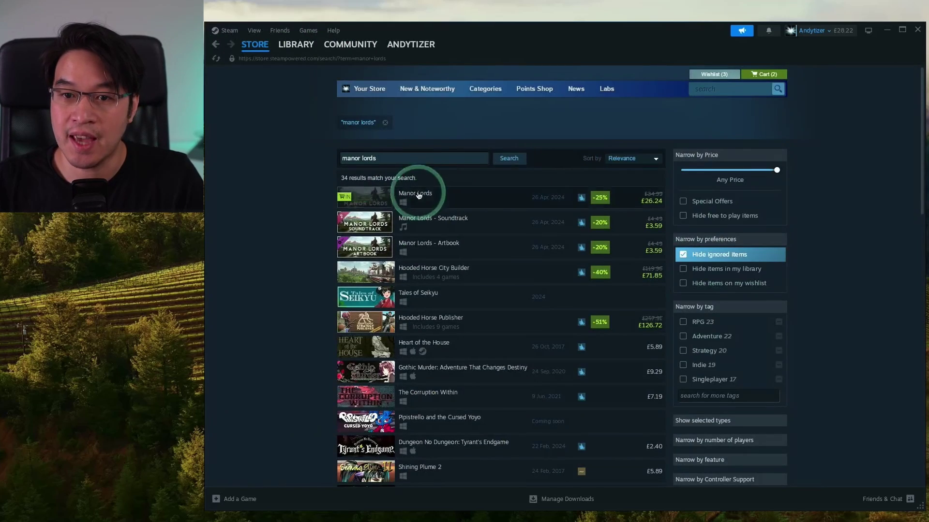
click(414, 190)
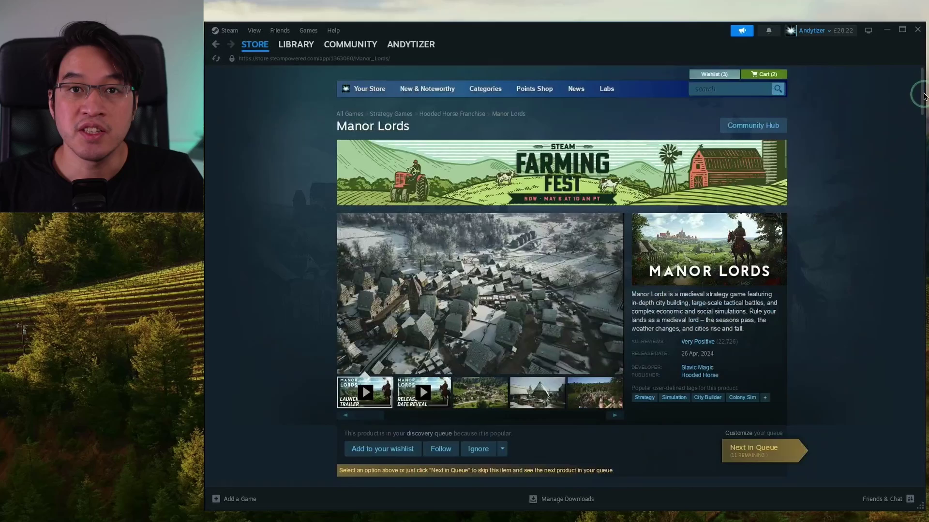
scroll(925, 120, down, 5)
scroll(925, 120, down, 3)
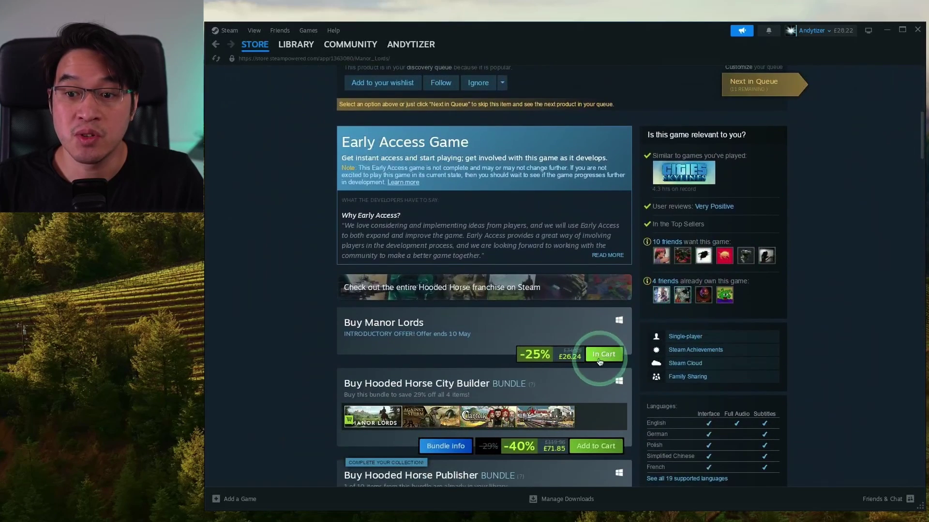
click(602, 358)
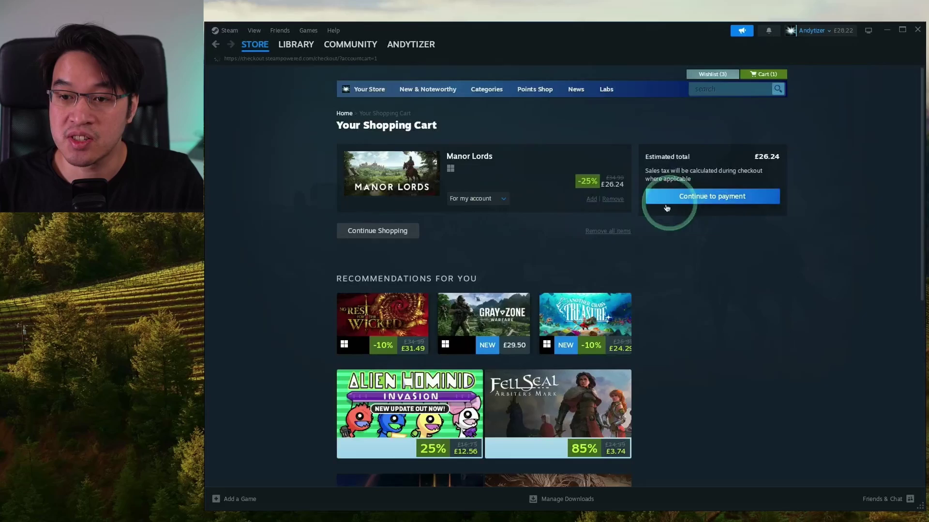
click(373, 253)
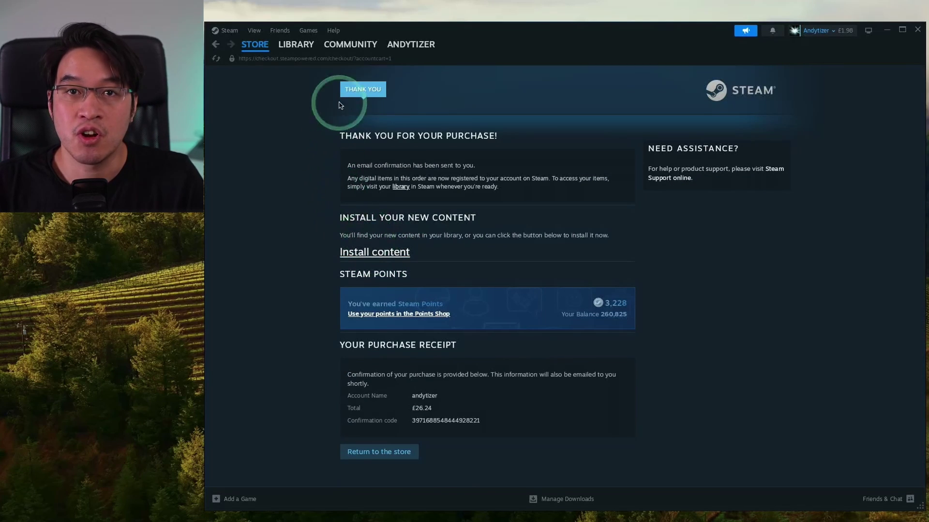
click(296, 44)
Install Manor Lords to Local Drive (C:) without shortcuts and watch it complete in Downloads
drag(257, 104, 213, 107)
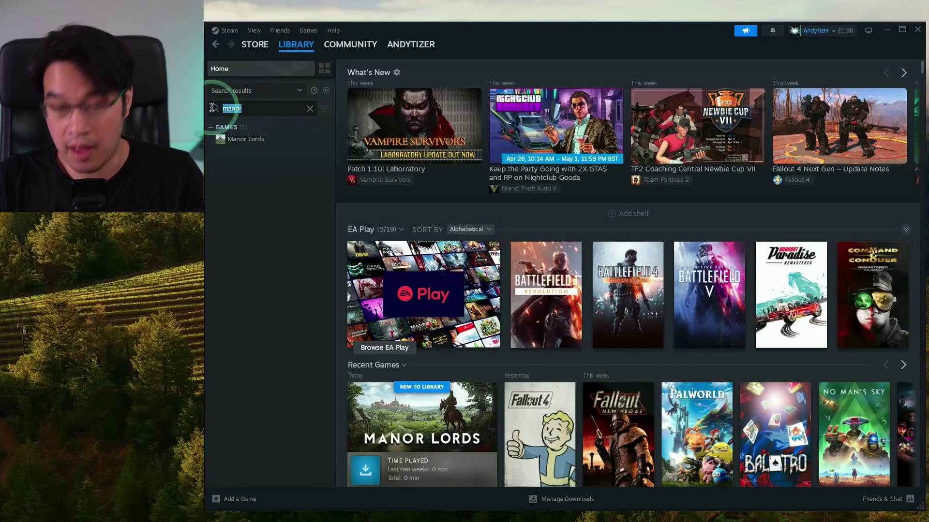
click(245, 140)
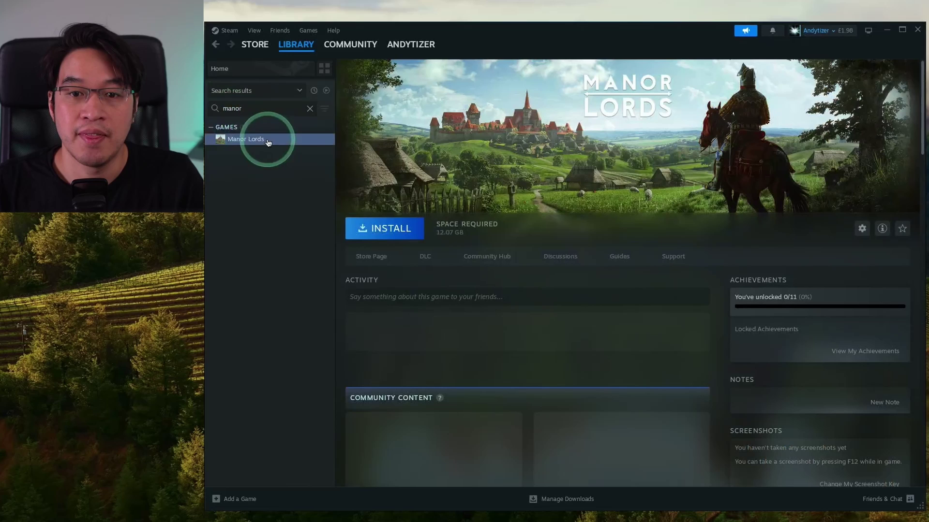
click(425, 231)
click(481, 304)
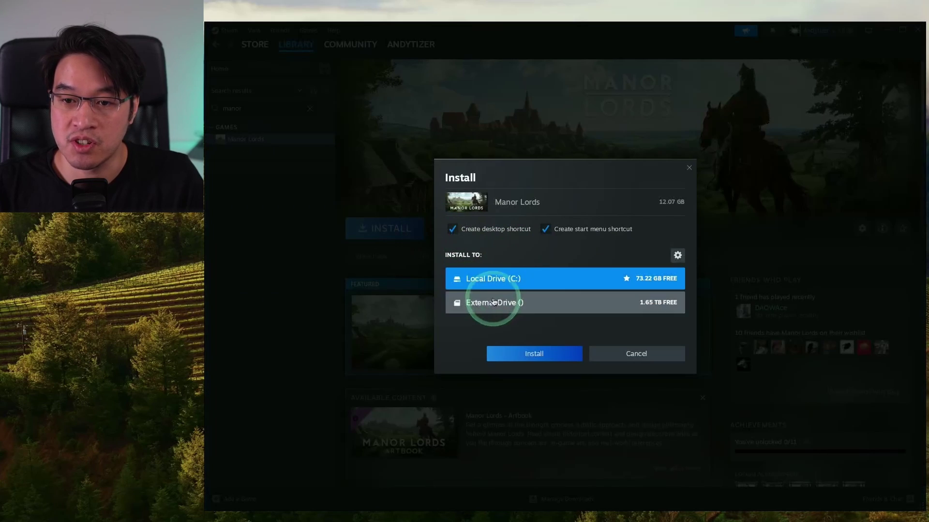
click(501, 285)
click(542, 353)
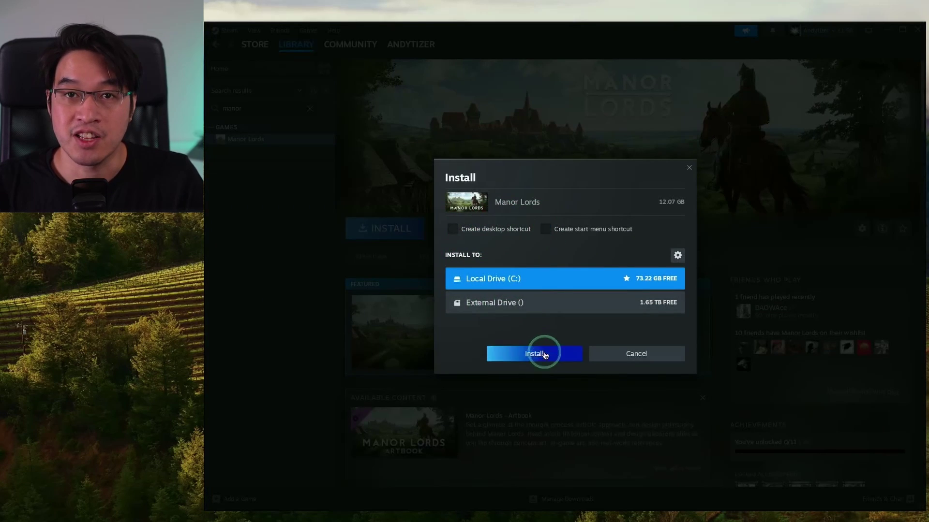
click(484, 498)
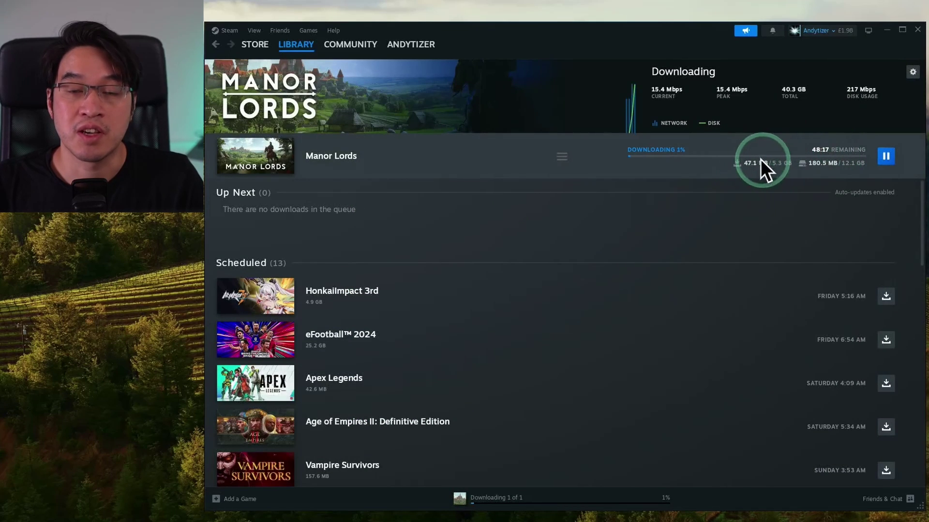
mouse_move(719, 160)
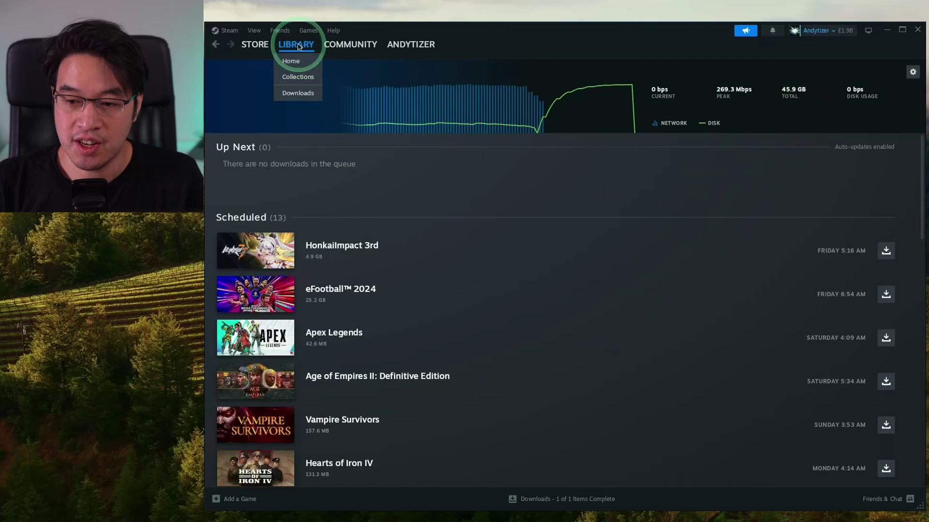
Open the Manor Lords page in the Steam library and check the CrossOver bottle settings
click(302, 51)
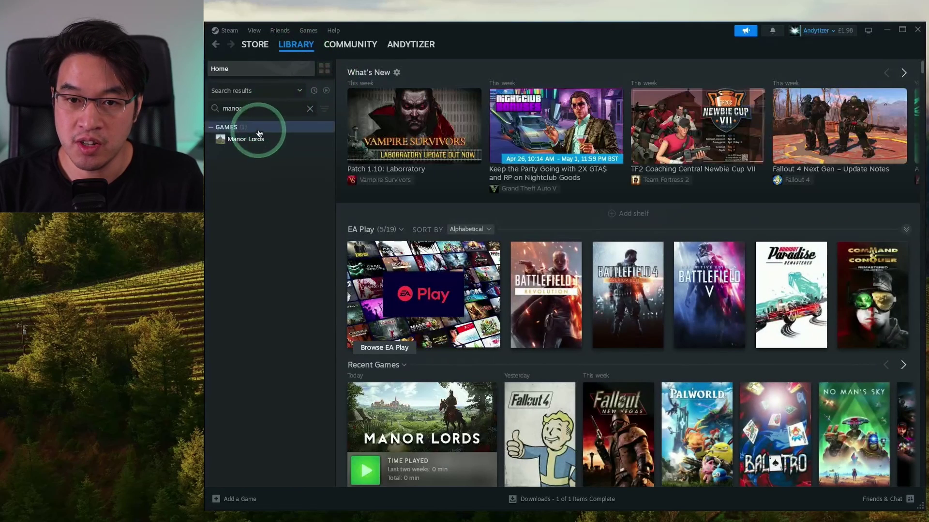
click(258, 145)
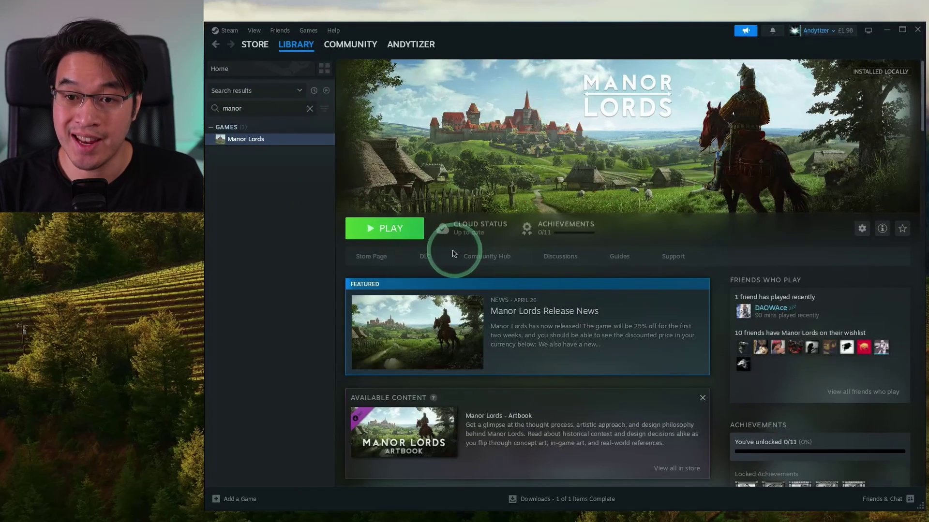
key(super+Tab)
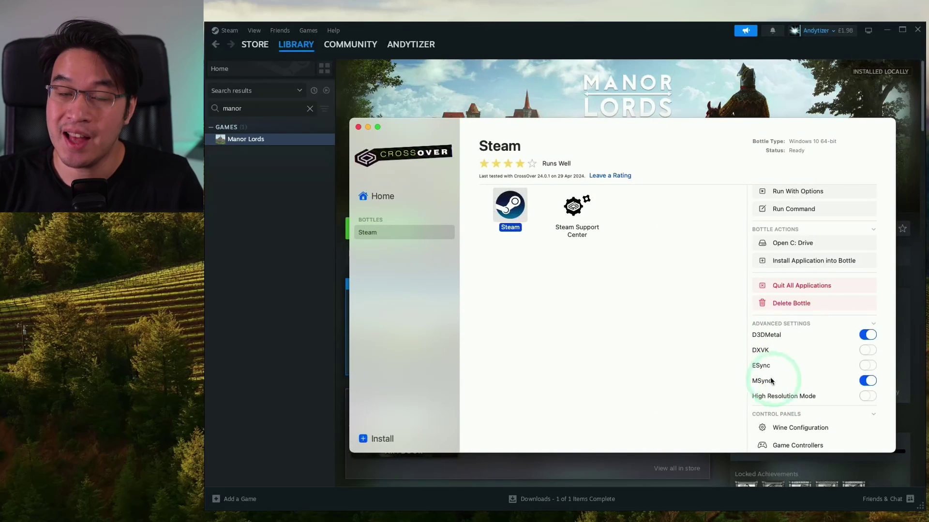
click(368, 128)
Launch Manor Lords, accepting the Visual C++ runtime and installing the UE4 prerequisites
click(380, 225)
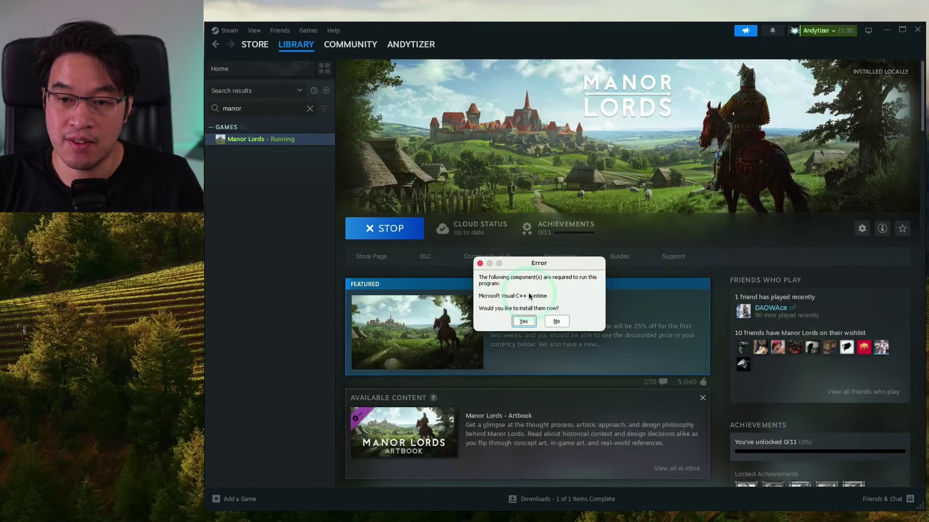
click(523, 322)
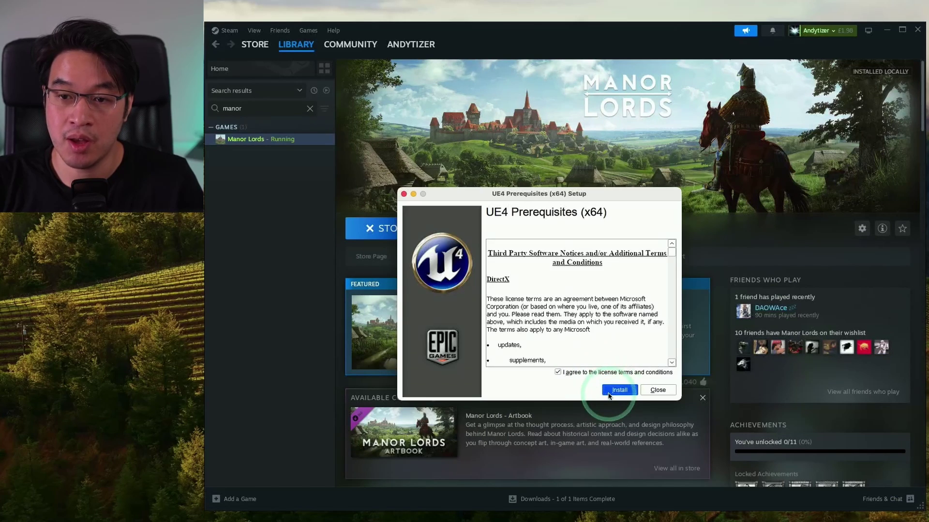
click(608, 394)
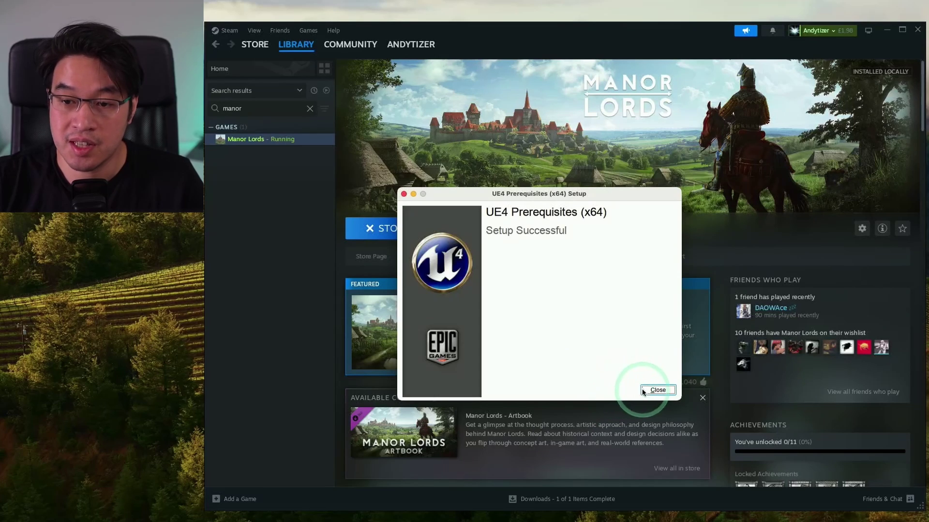
click(657, 390)
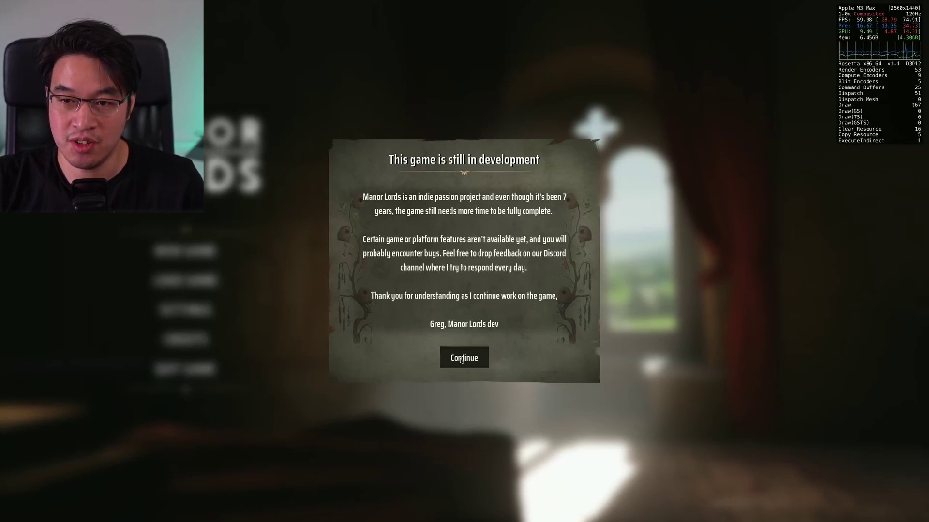
Dismiss the development notice, enter the game, and lower Shader quality from Ultra to High
click(462, 358)
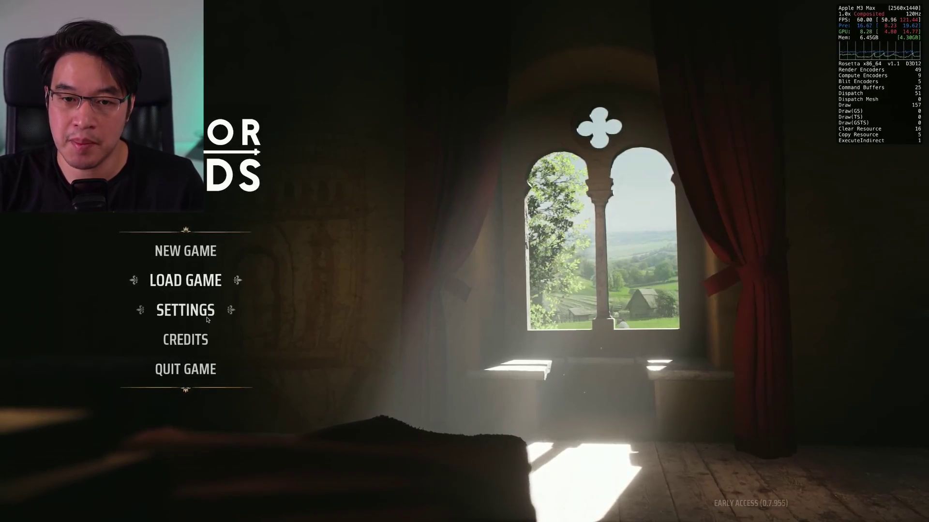
click(185, 310)
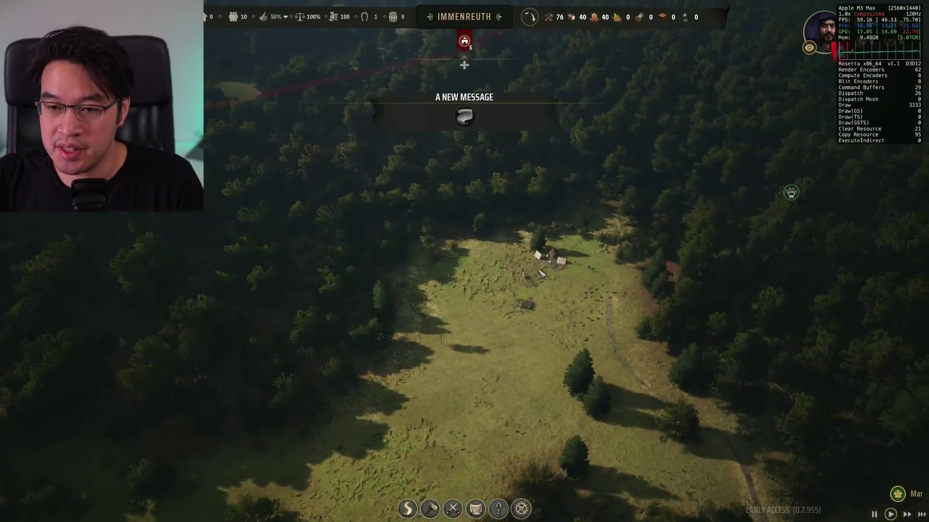
key(Escape)
click(249, 324)
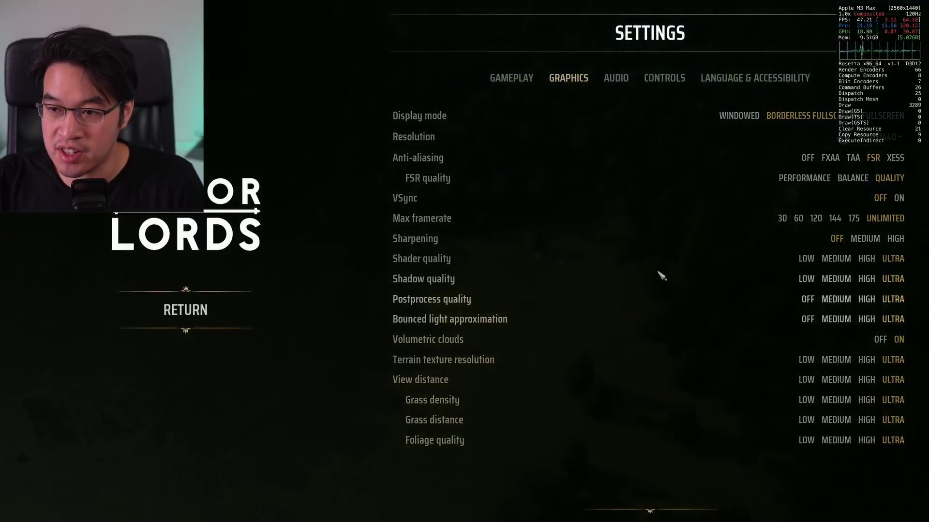
click(865, 296)
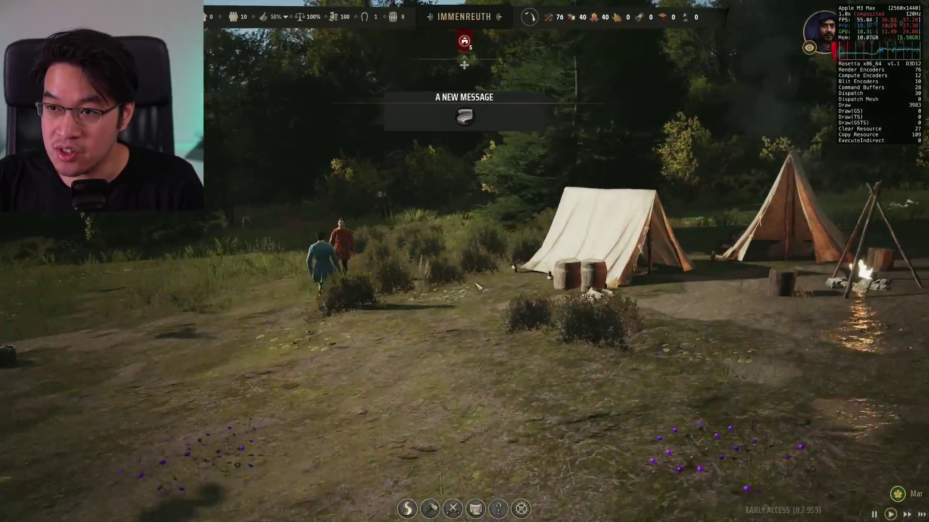
Look around the camp and start placing a Pack Station near the tents
key(a)
key(d)
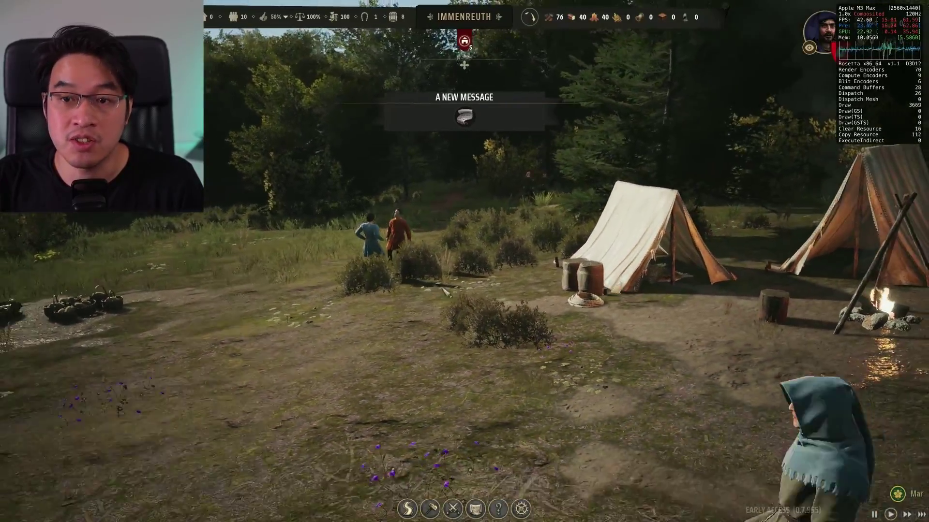
scroll(444, 290, down, 10)
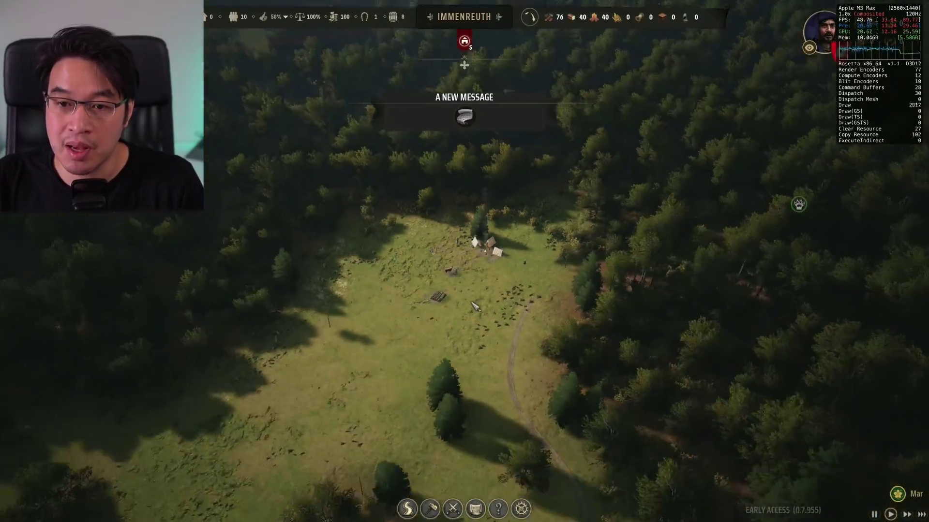
scroll(450, 324, up, 5)
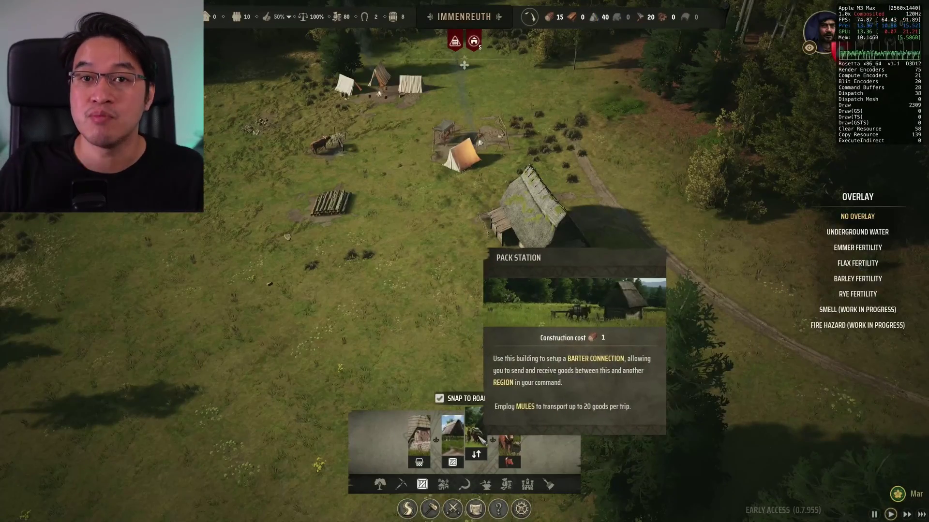
click(513, 435)
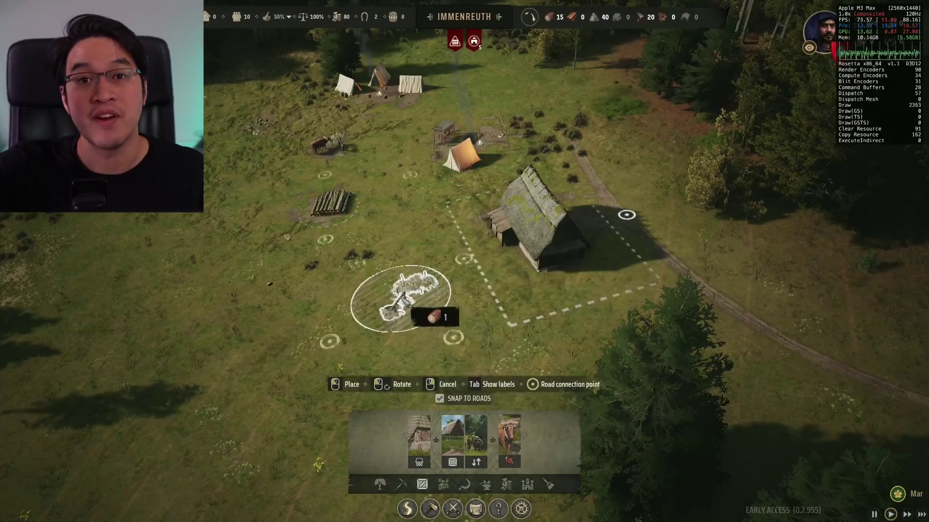